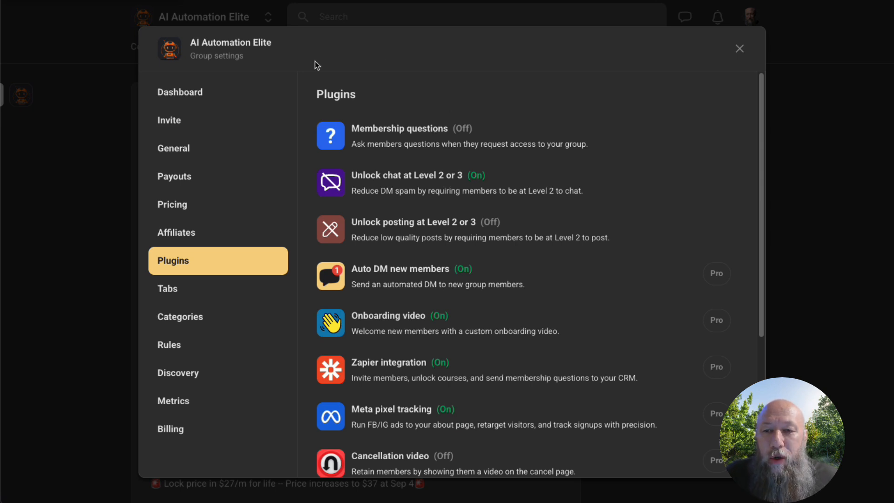
Turn on the Membership questions plugin for the AI Automation Elite group and return to the plugins list
click(427, 132)
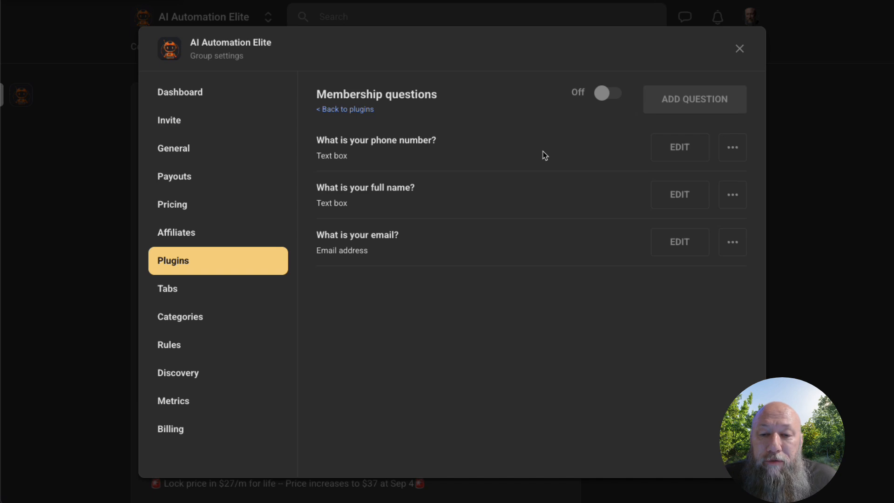
click(615, 96)
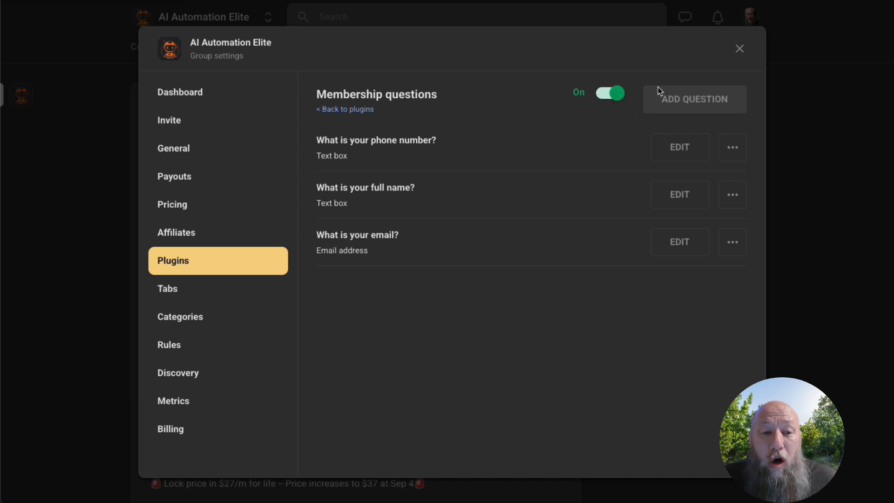
click(173, 261)
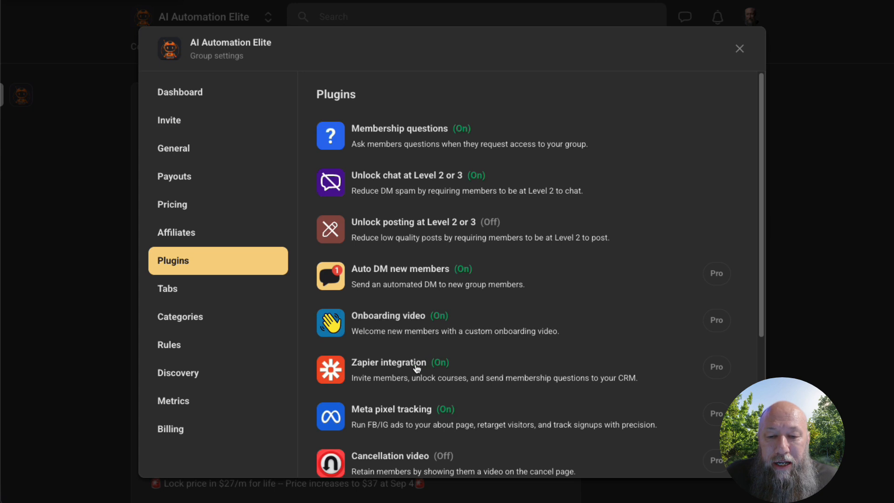
Open the Zapier integration plugin and review its use cases for sending paid members and membership answers to a CRM
click(417, 368)
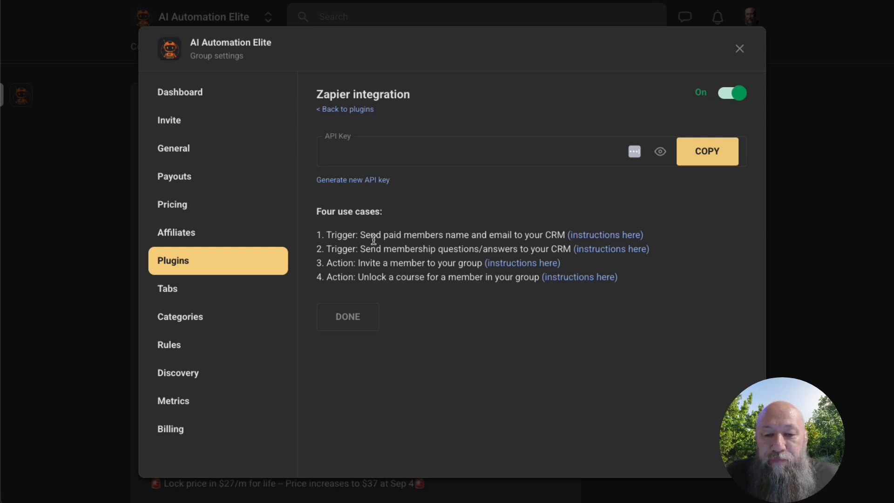
drag(360, 235, 565, 239)
drag(366, 250, 567, 246)
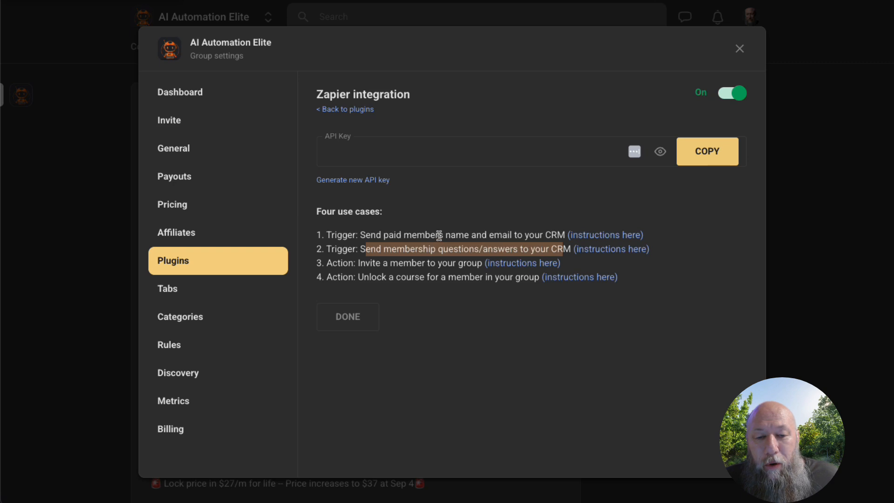
click(463, 218)
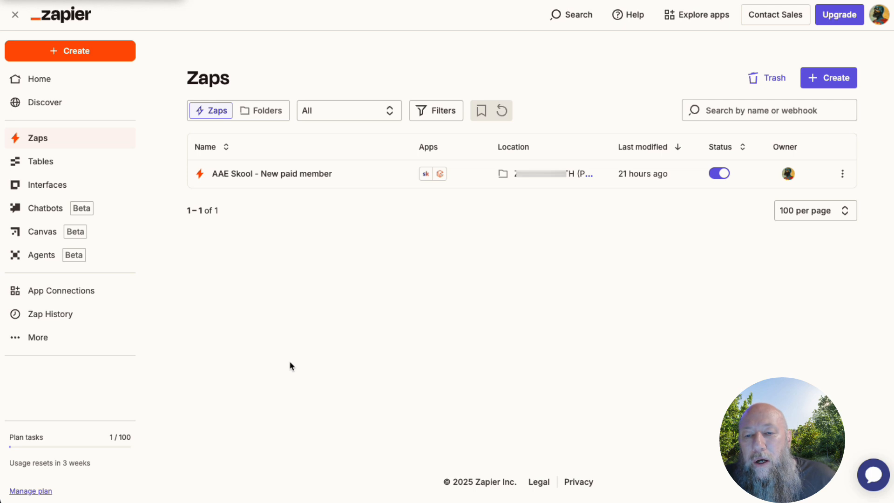
Switch to Zapier and create a new Zap from the Zaps overview
click(39, 140)
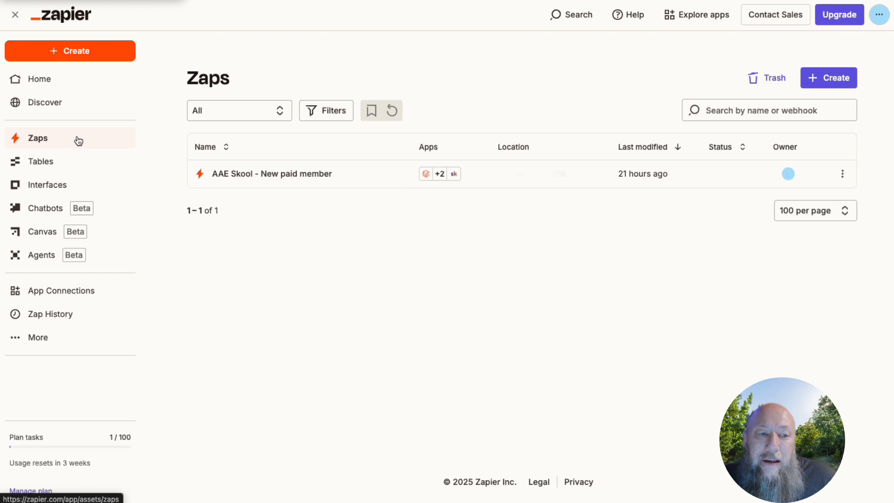
click(837, 80)
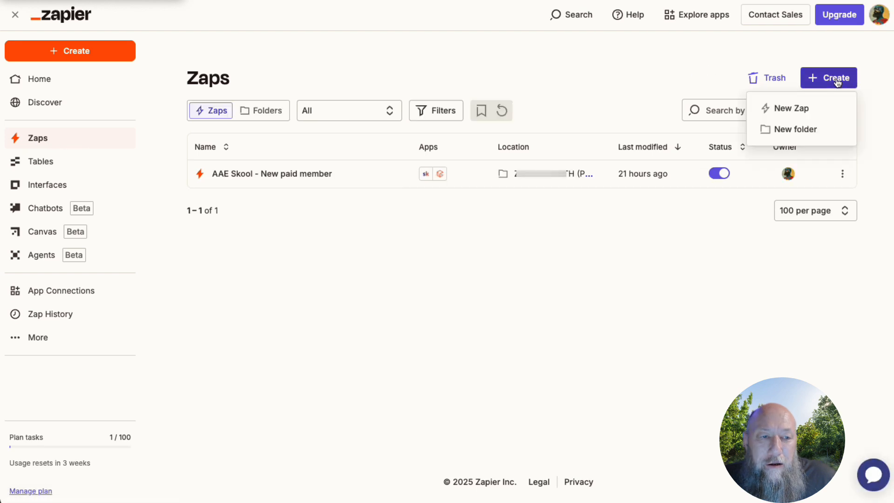
click(805, 109)
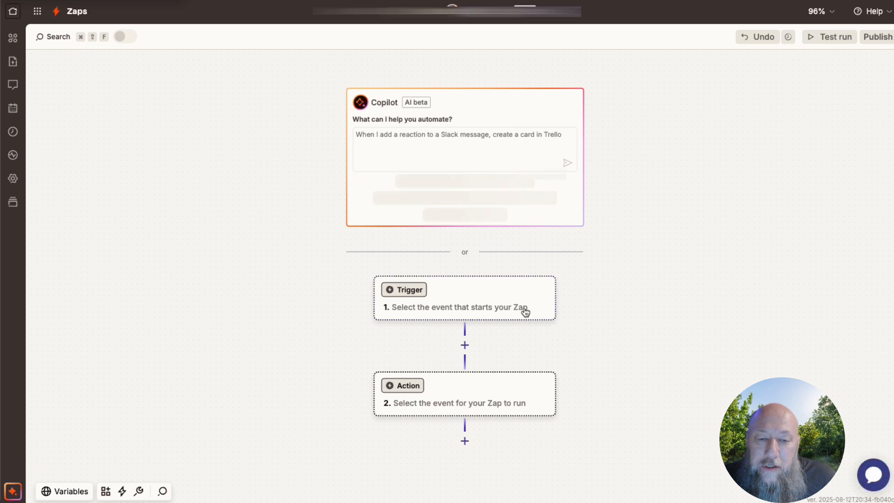
Set the Zap's trigger to the Skool app with the Answered Membership Questions event
click(460, 305)
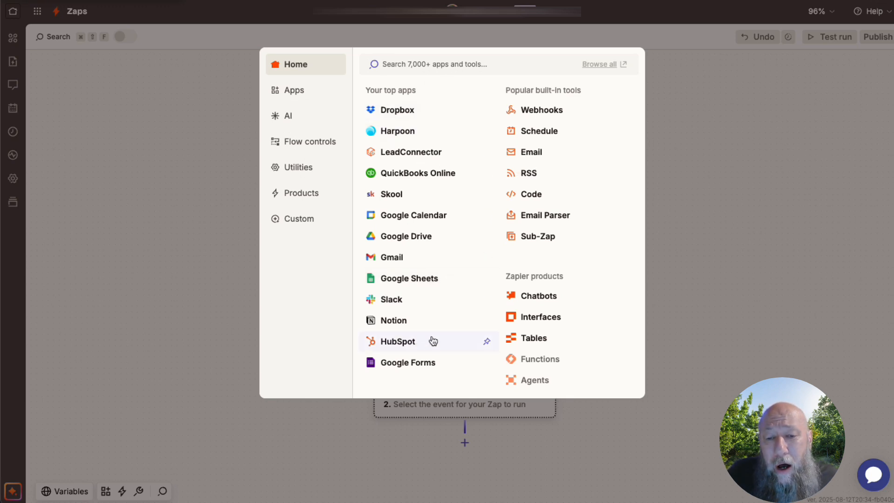
text(skool)
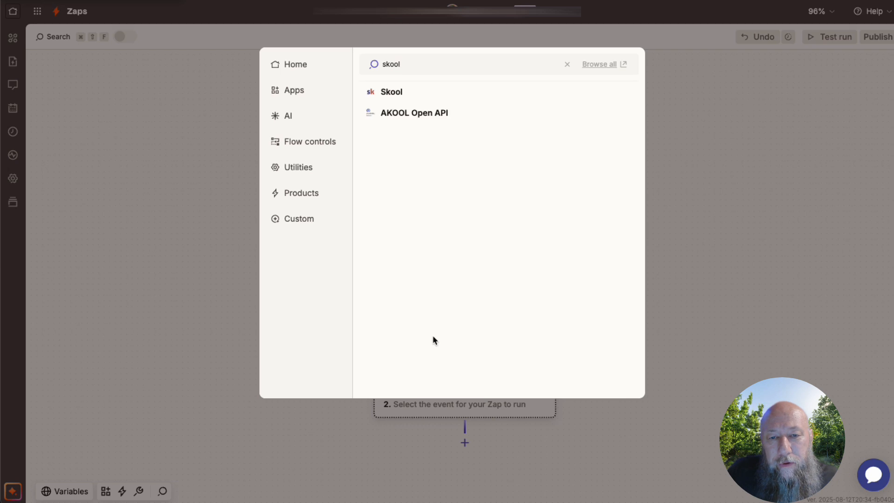
click(393, 95)
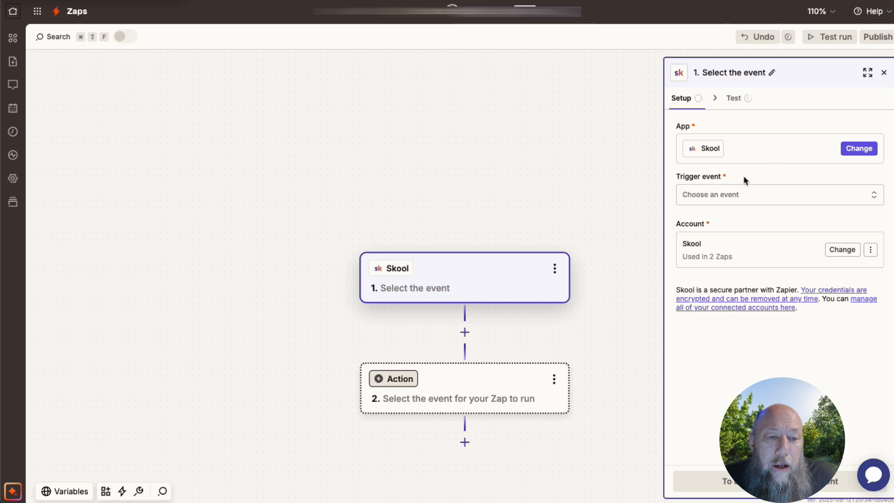
click(717, 201)
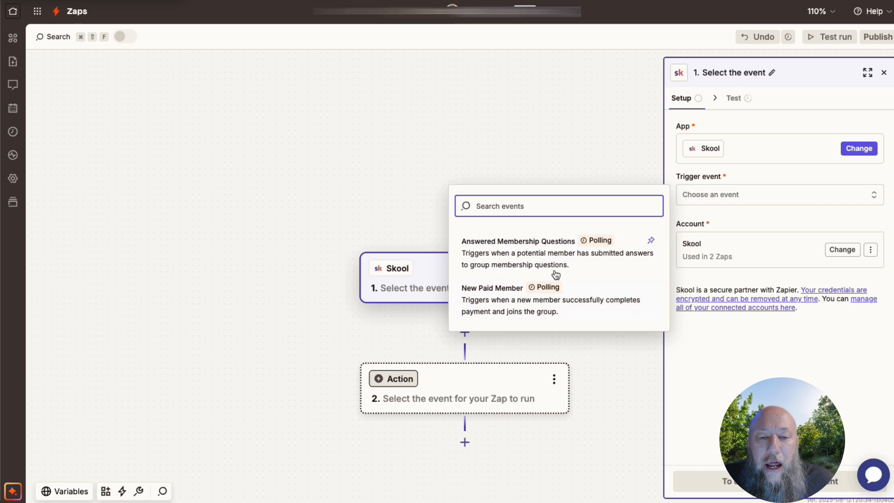
click(540, 254)
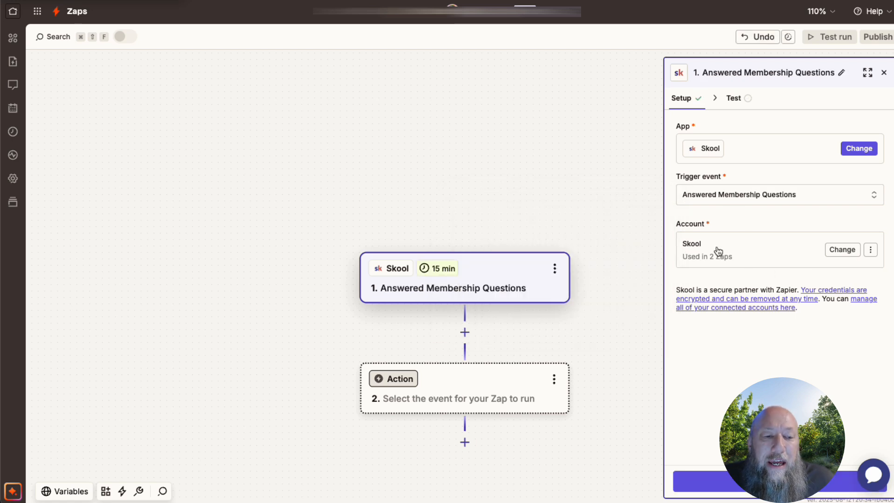
Start connecting a new Skool account for the trigger and read the API key requirements
click(871, 252)
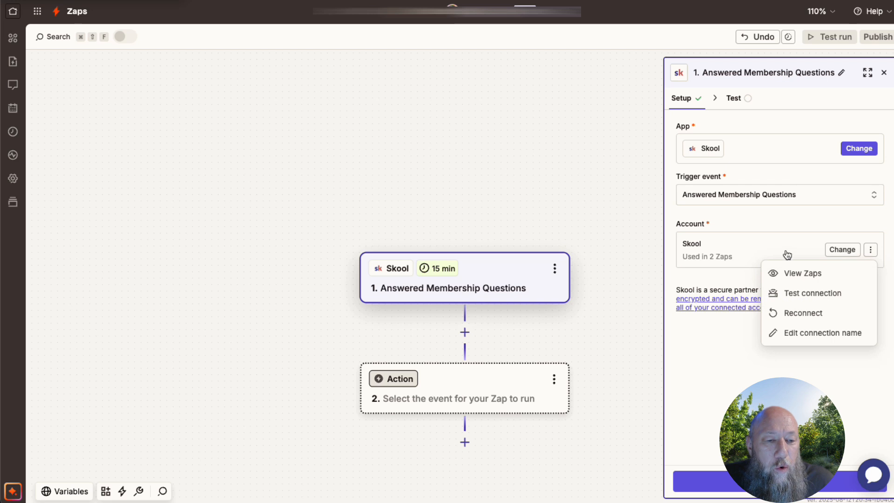
click(809, 255)
click(842, 249)
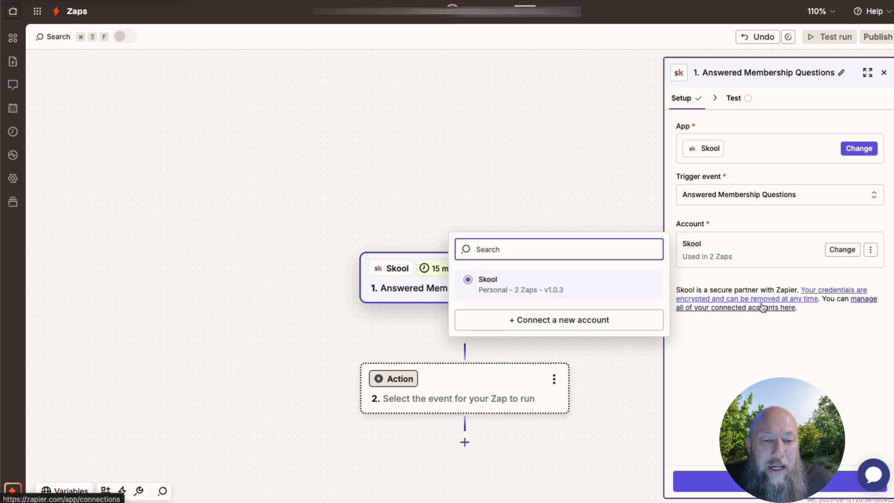
click(569, 320)
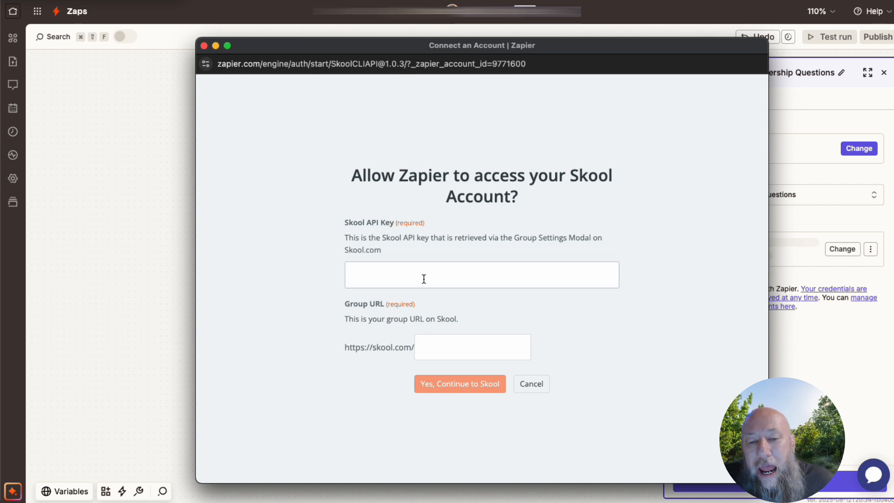
drag(345, 240, 387, 252)
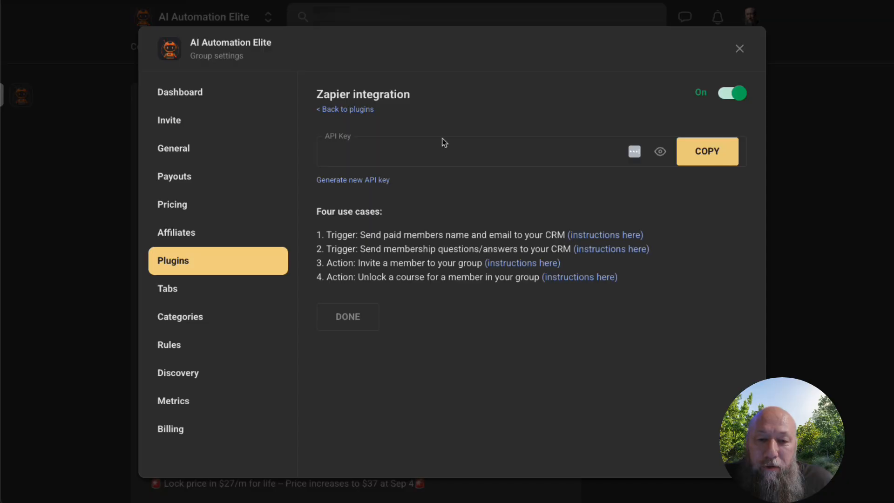
Copy the API key from Skool's Zapier integration, try it in the Skool API Key field, and clear it and cancel the connection
click(719, 155)
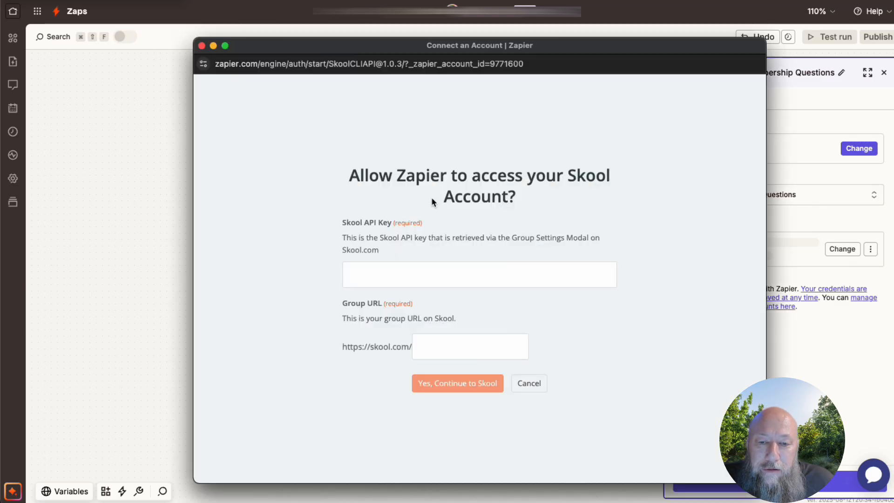
click(381, 264)
key(super+v)
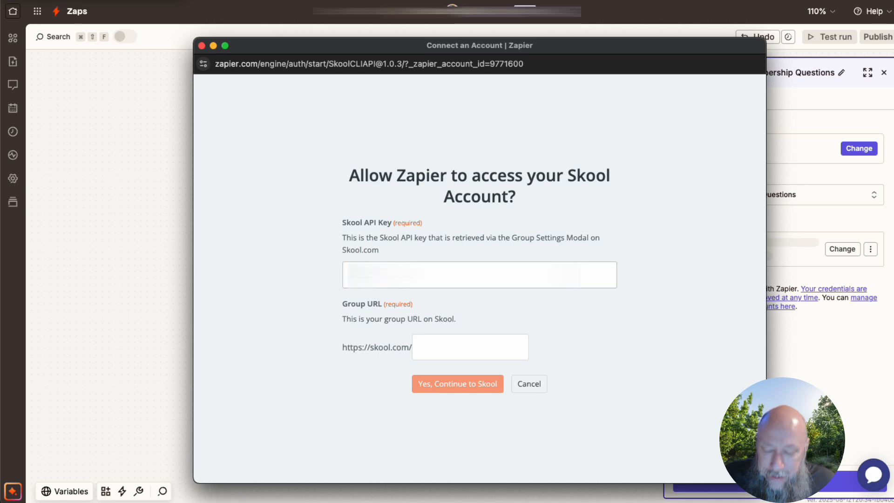
key(super+v)
key(super+a)
key(BackSpace)
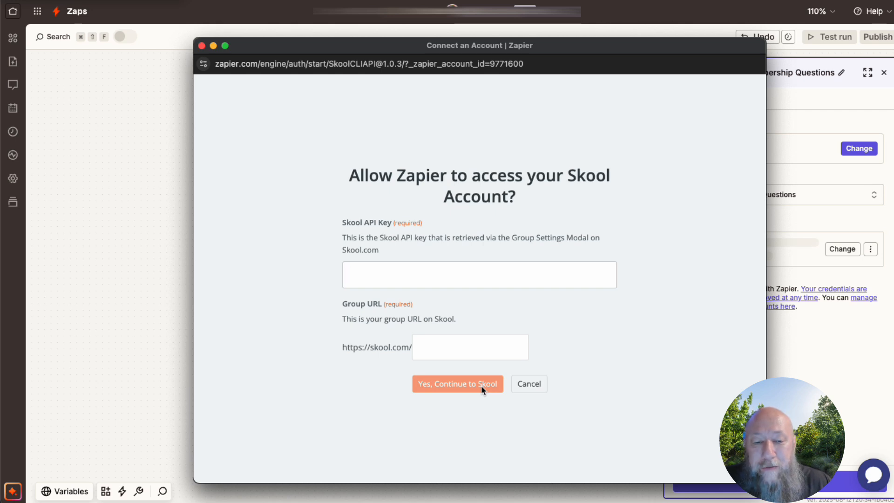
click(523, 383)
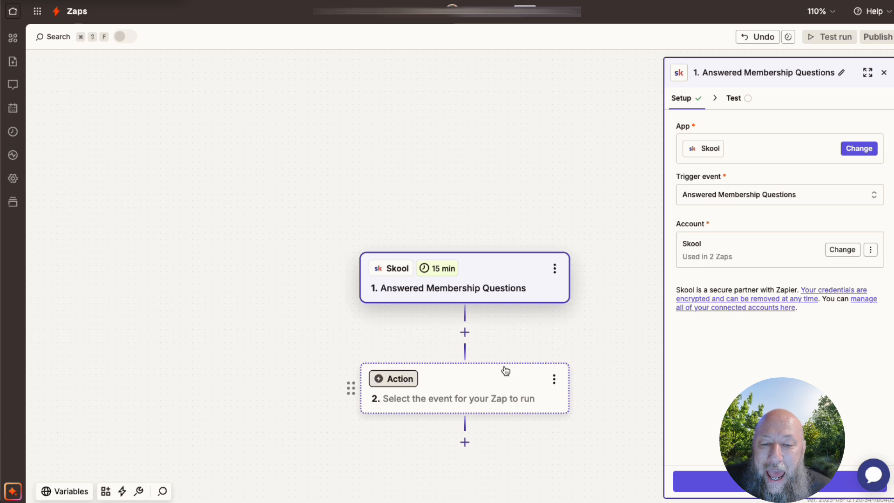
Set the Zap's action to LeadConnector with the Add/Update Contact event
click(451, 394)
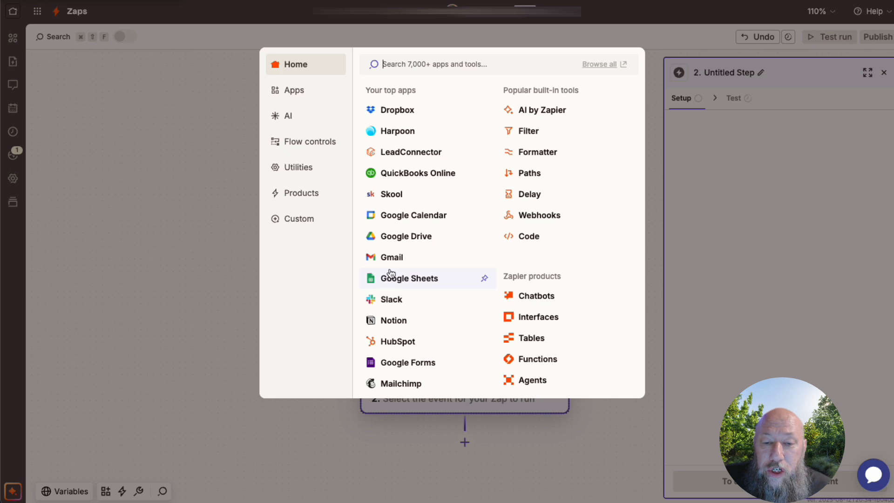
click(407, 152)
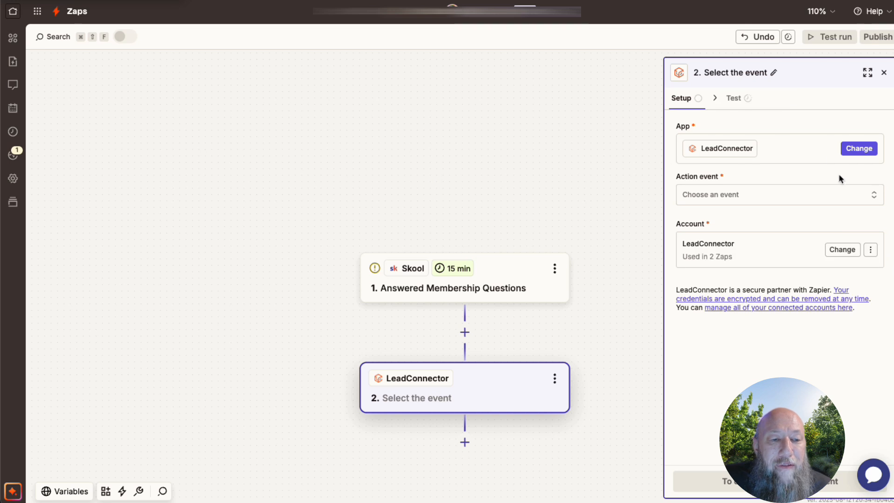
click(813, 194)
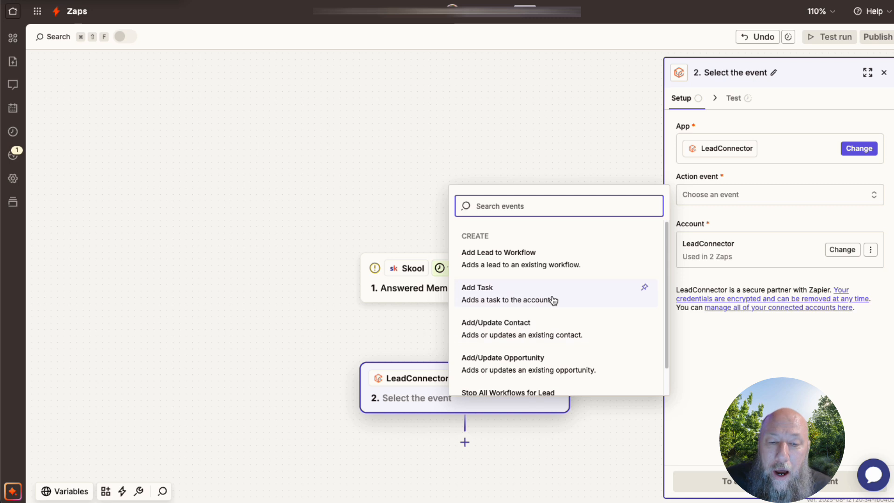
click(515, 334)
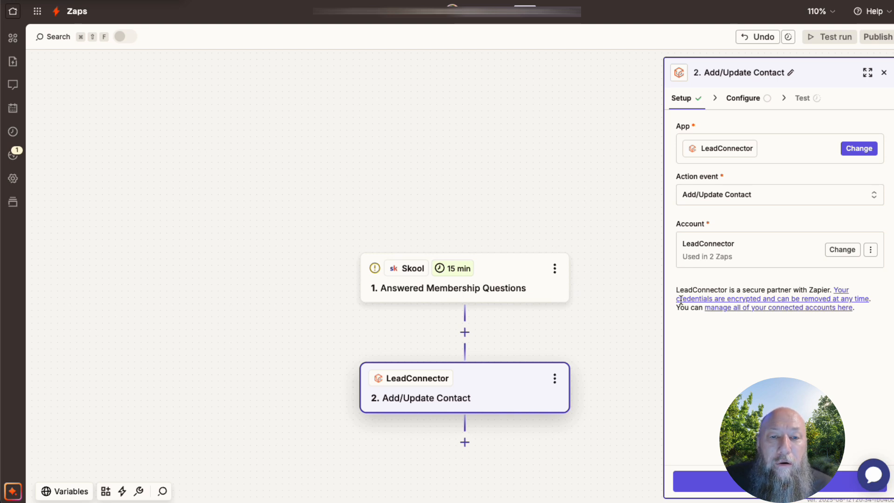
Open the existing New Paid Member Zap and examine the field mapping of its LeadConnector Add/Update Contact step
click(72, 11)
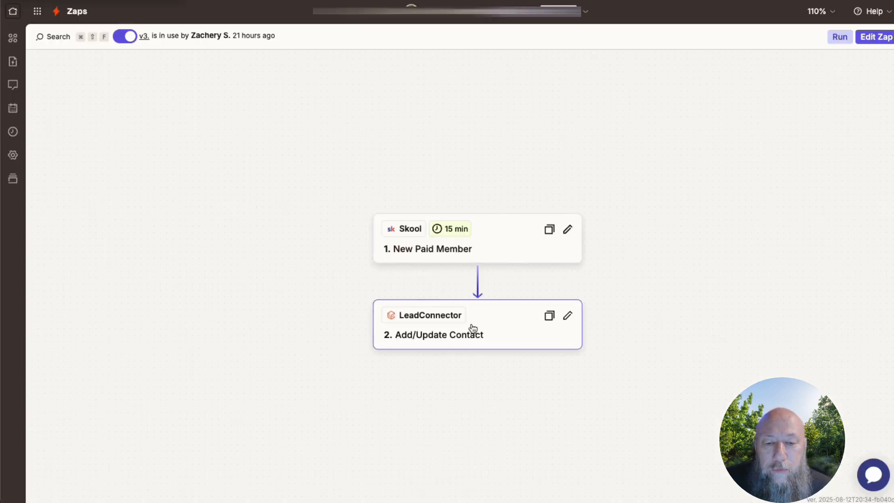
click(458, 332)
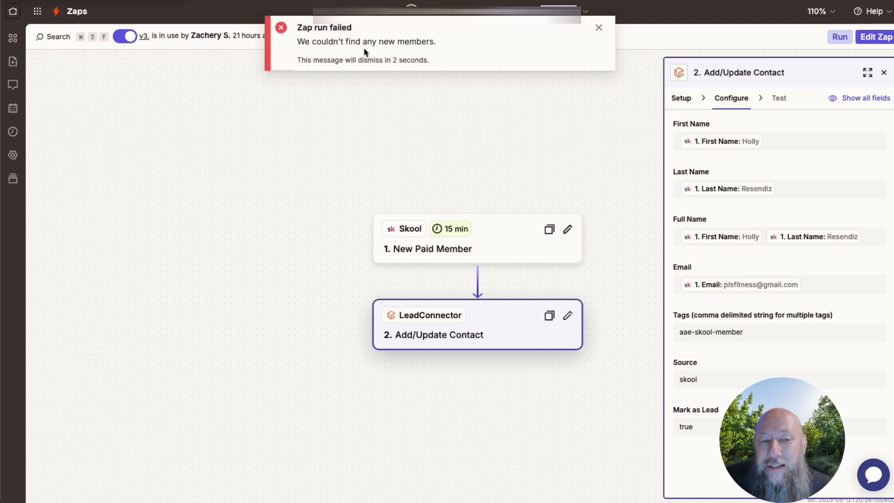
click(600, 28)
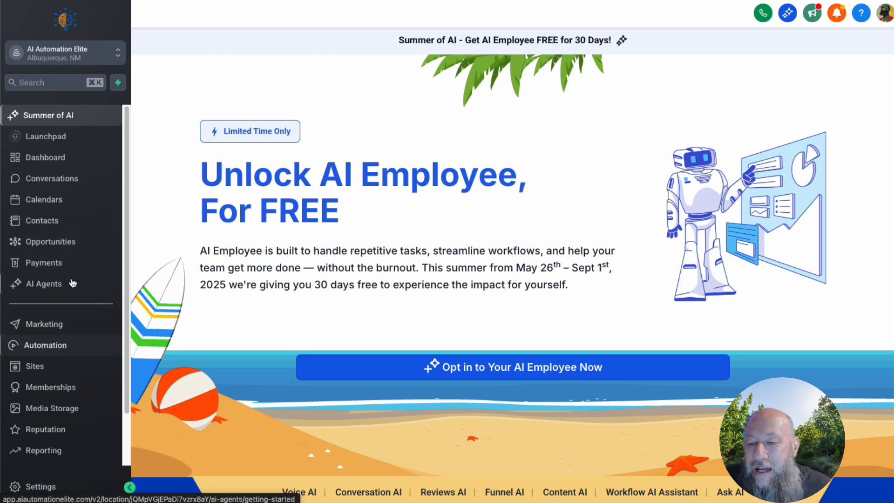
Switch to the AI Automation Elite CRM and open the published workflow named Workflow AAEPaid Members
click(72, 345)
scroll(303, 260, down, 7)
scroll(279, 310, down, 2)
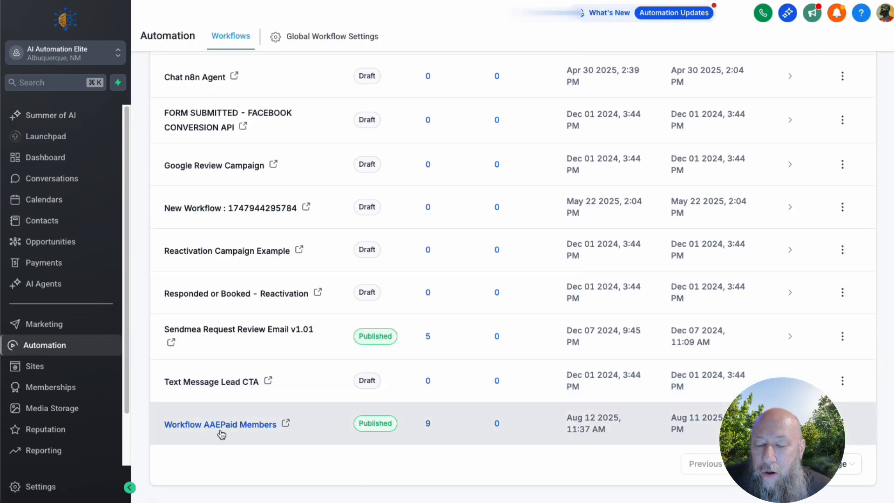
click(271, 425)
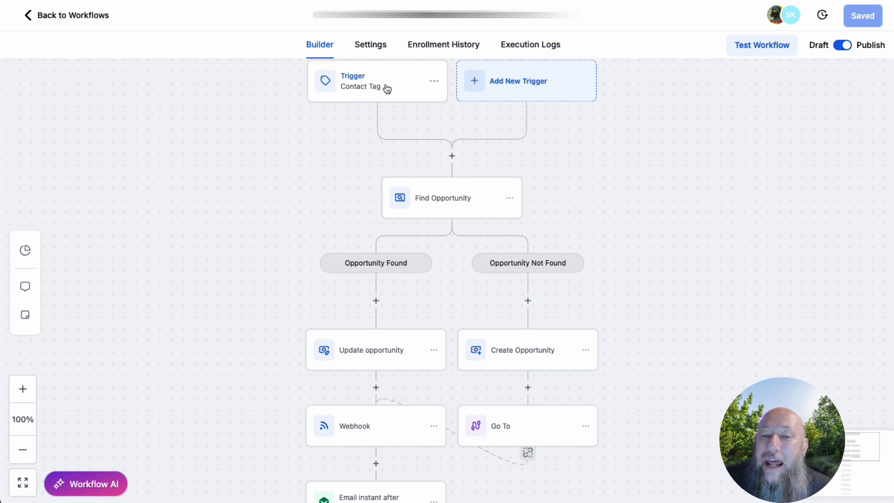
Compare the Zap's contact tag with the workflow's Contact Tag trigger and examine its Find Opportunity branches
click(315, 1)
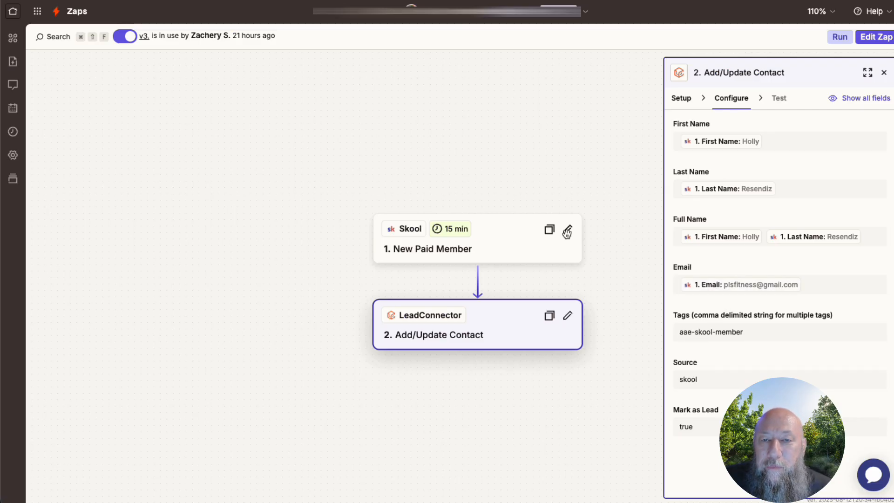
key(ctrl+shift+Tab)
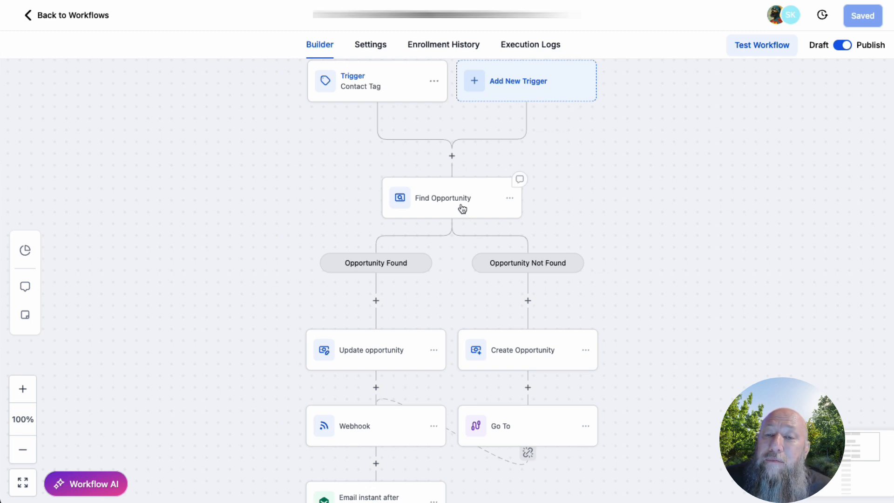
scroll(624, 247, down, 2)
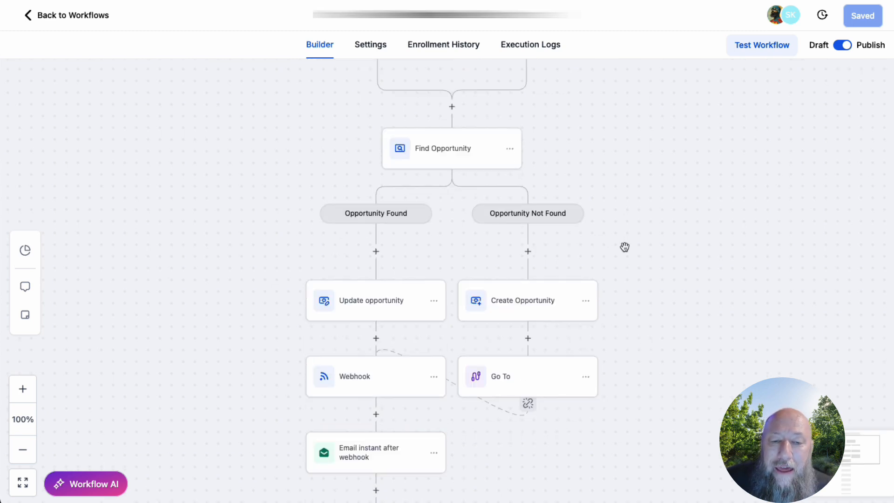
scroll(572, 233, down, 1)
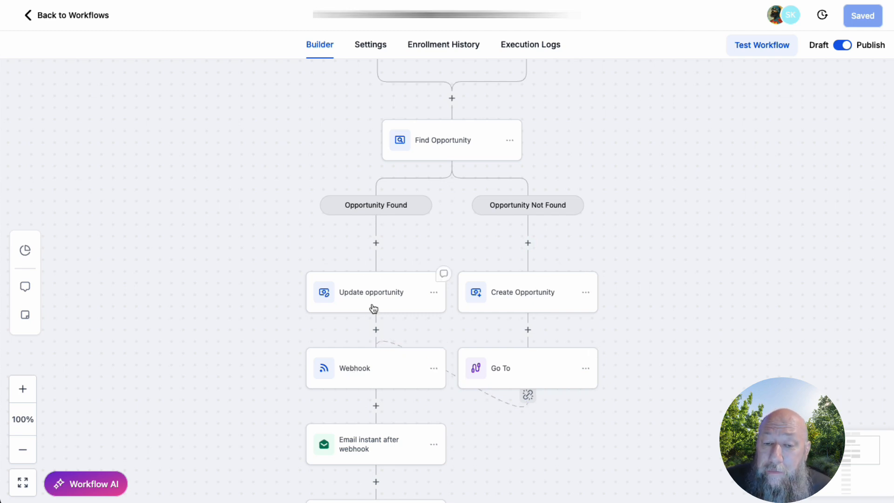
Examine the workflow's Opportunity Found branch from the Webhook action through the timed emails and waits to the end
scroll(379, 324, down, 1)
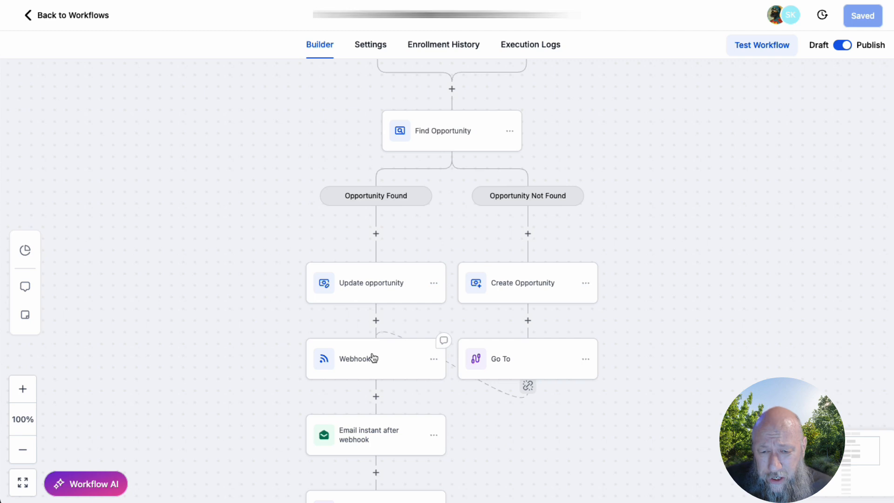
scroll(371, 347, down, 1)
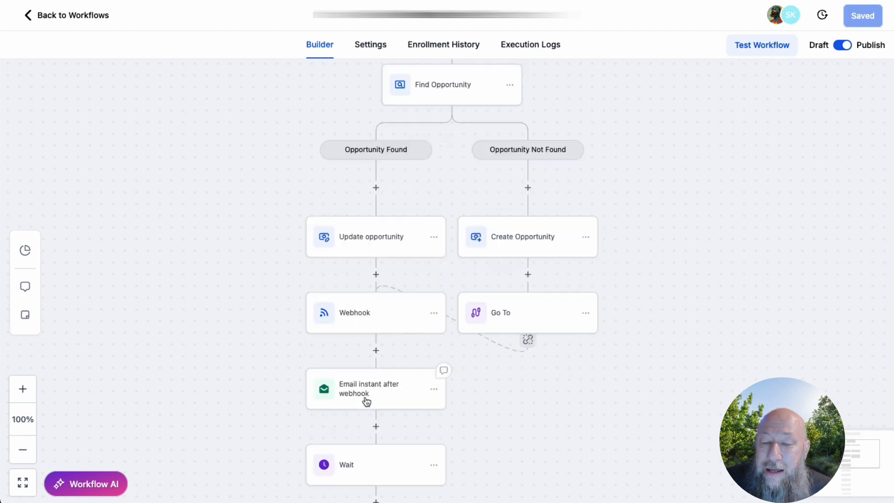
scroll(387, 391, down, 3)
scroll(399, 431, down, 1)
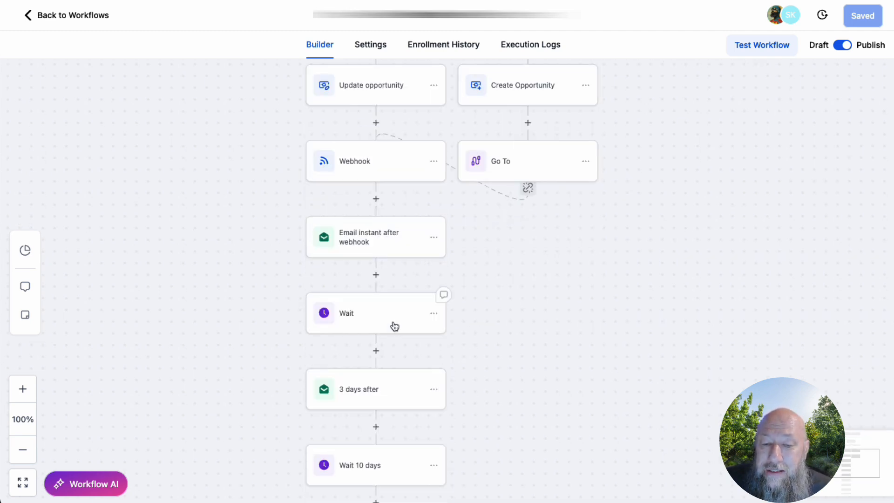
scroll(389, 396, down, 2)
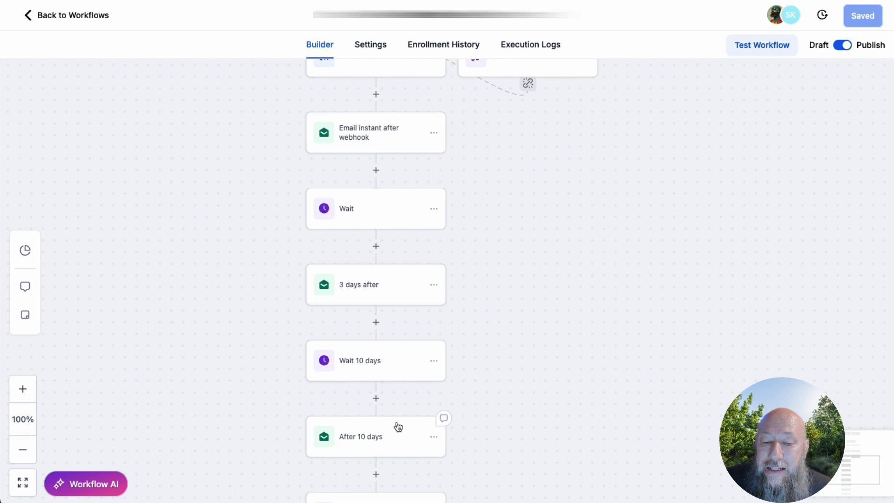
scroll(410, 428, down, 2)
scroll(420, 432, down, 1)
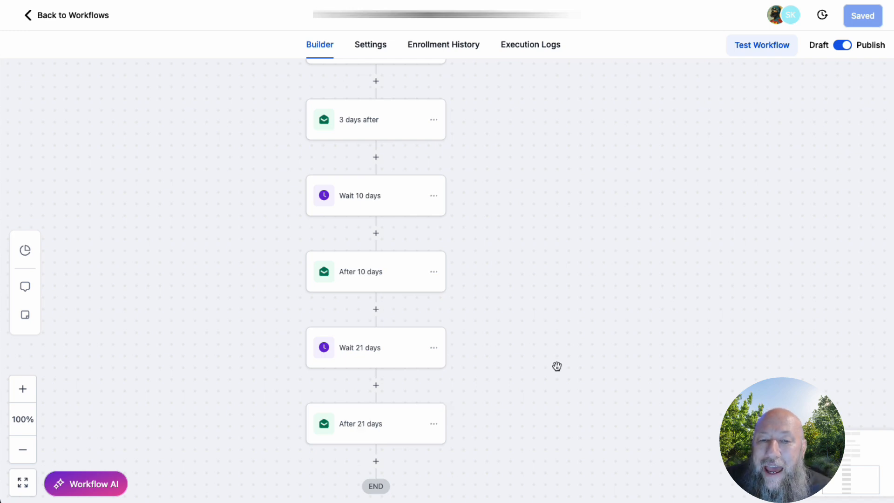
scroll(541, 336, up, 3)
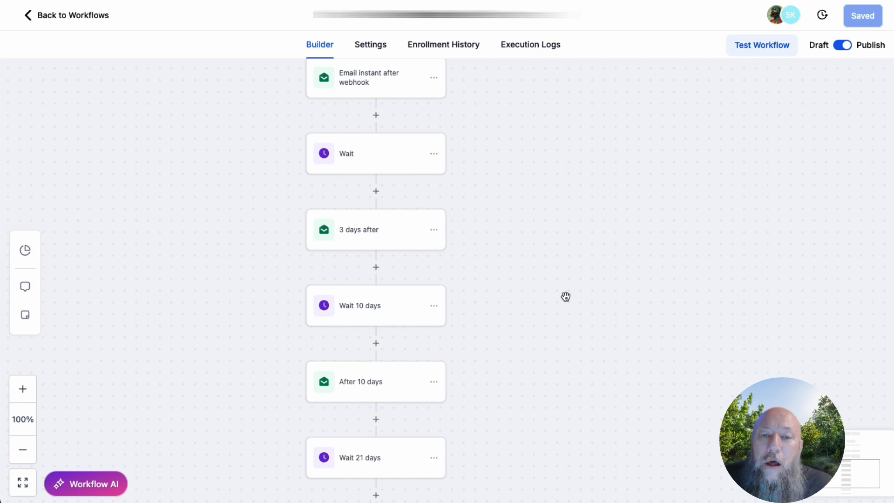
scroll(578, 303, up, 1)
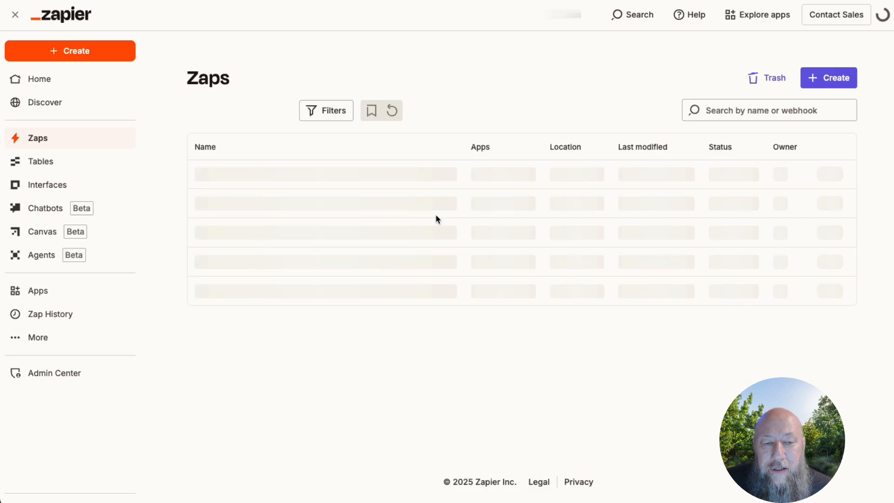
Switch to Zapier, open the Skool Answered Membership Questions Zap and show the setup of its LeadConnector Add/Update Contact step
click(226, 173)
click(568, 298)
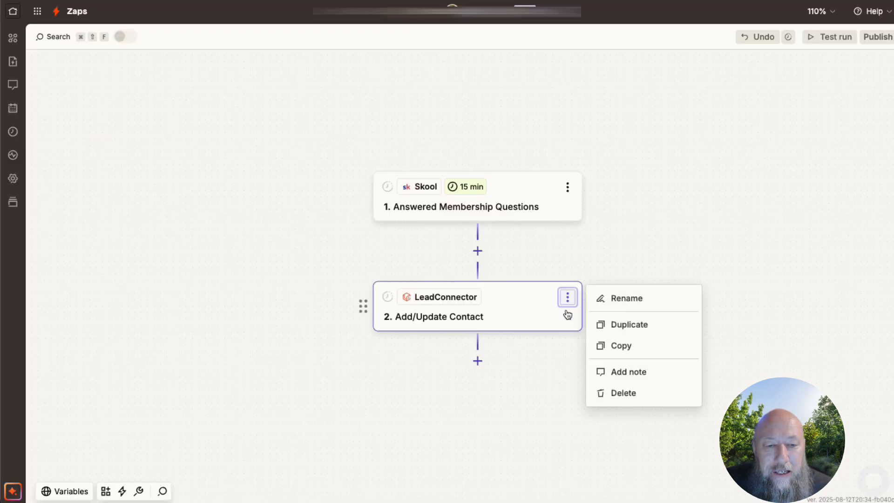
click(565, 312)
click(681, 98)
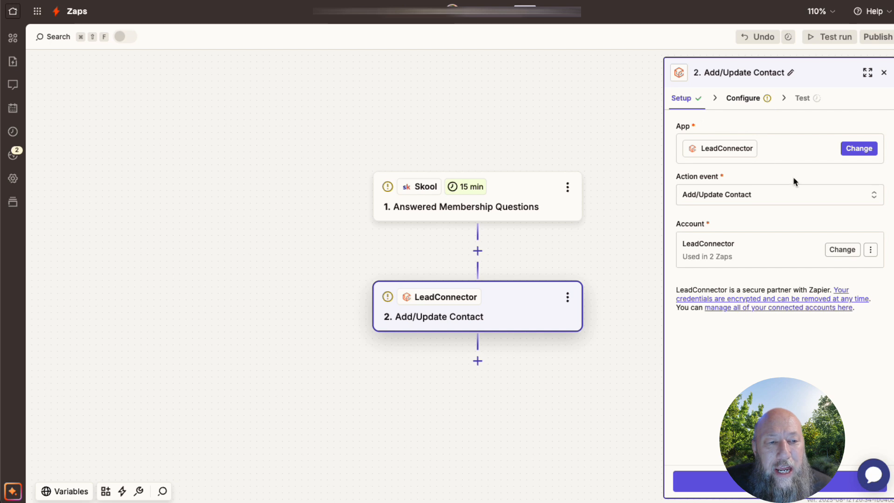
Change the second step's app from LeadConnector to Airtable and look over the available Airtable action events
click(861, 149)
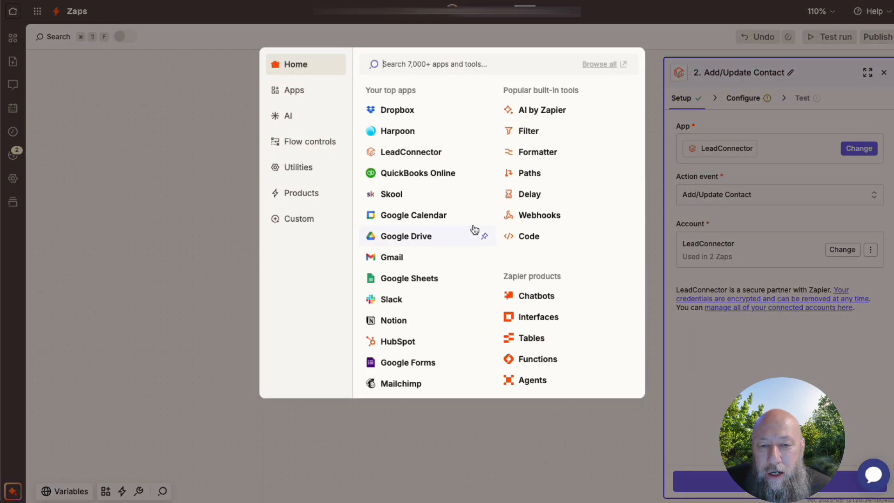
text(airtabe)
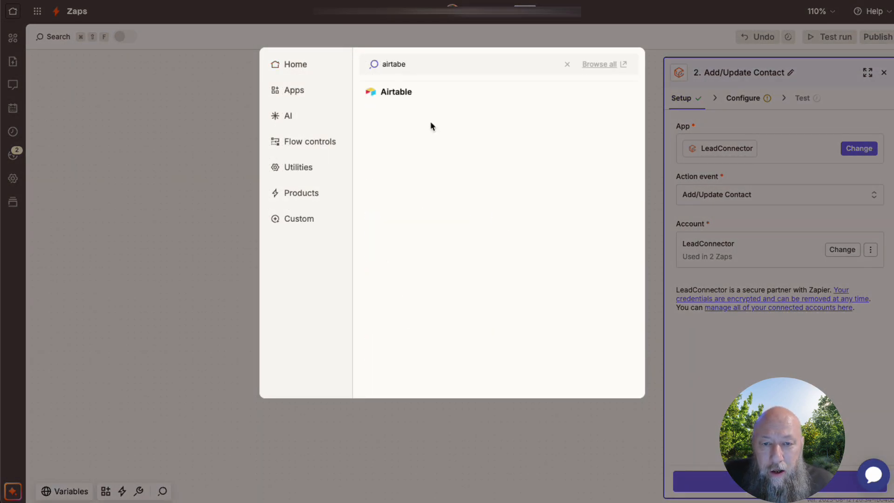
click(410, 93)
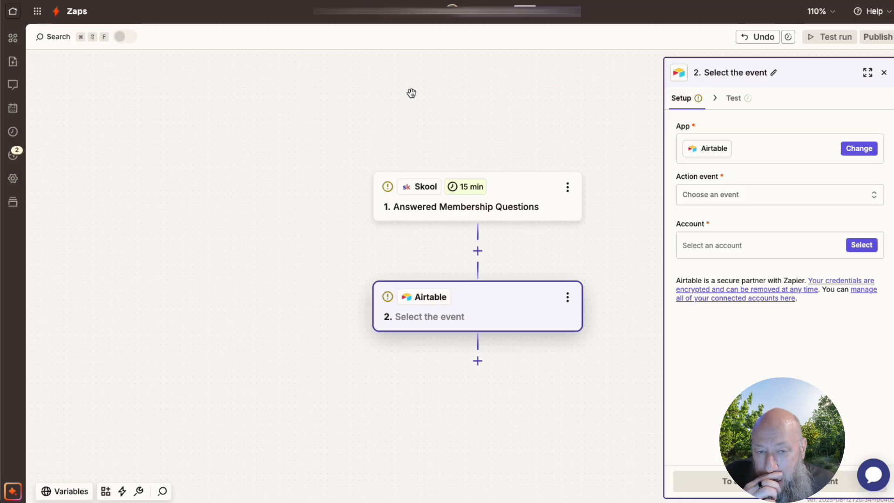
click(738, 194)
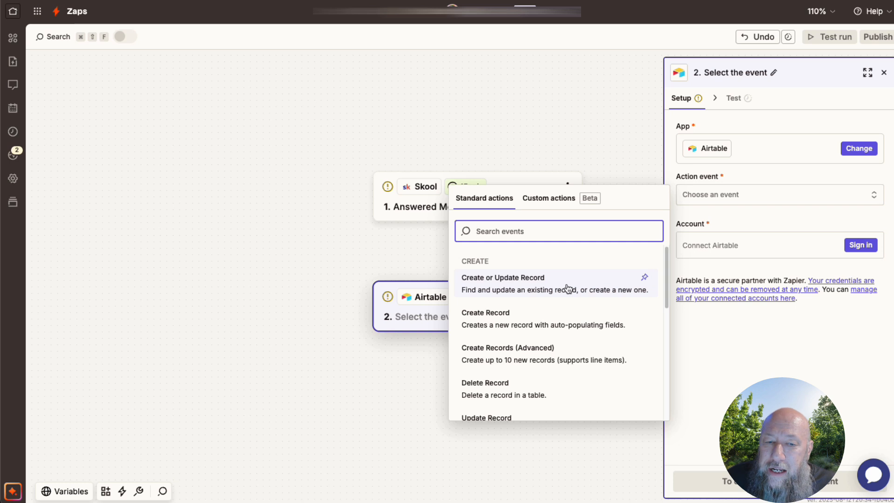
click(759, 261)
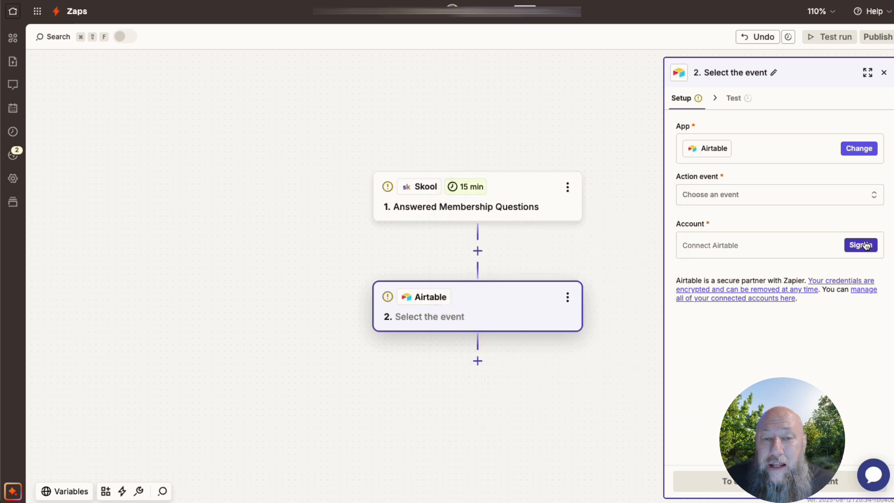
Change the second step's app to Google Sheets and open its choice of action events
click(860, 148)
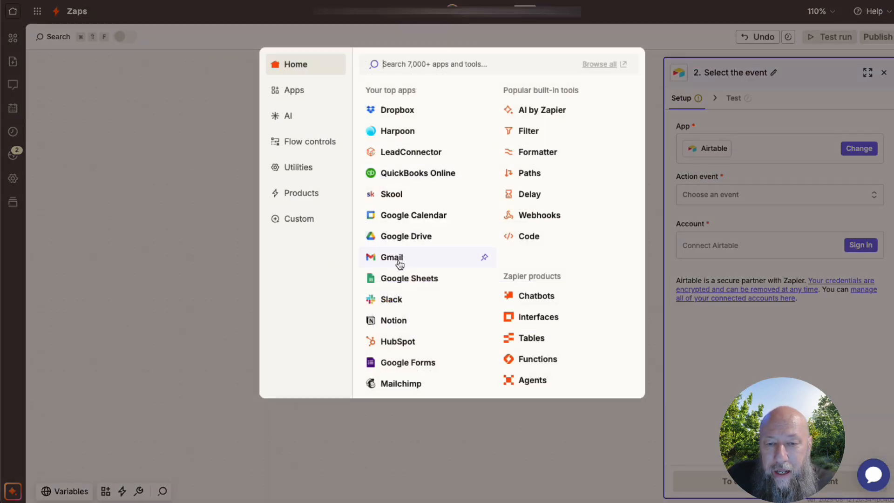
click(403, 282)
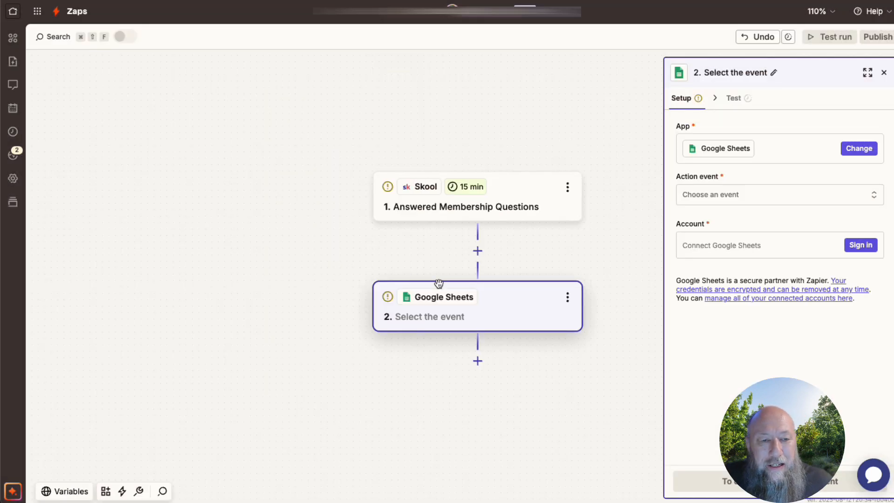
click(723, 195)
Browse the Google Sheets action events, search them for "crea" and look over the spreadsheet row actions
scroll(558, 295, down, 5)
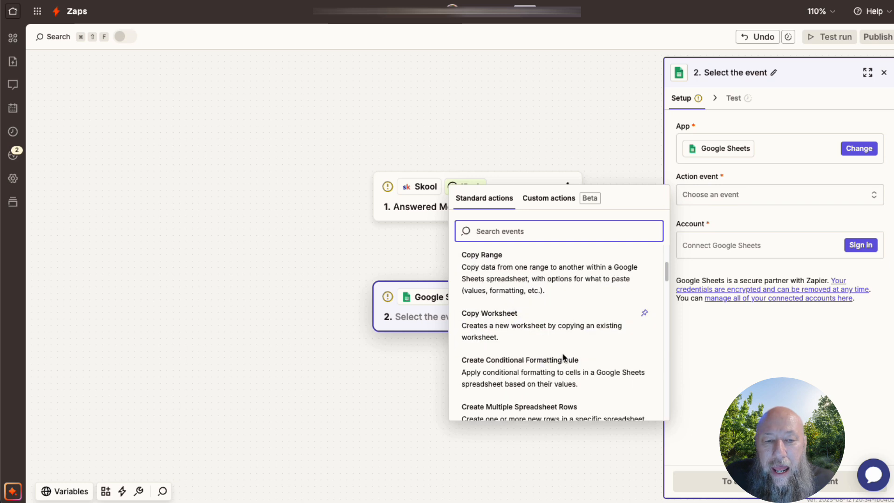
scroll(565, 345, down, 5)
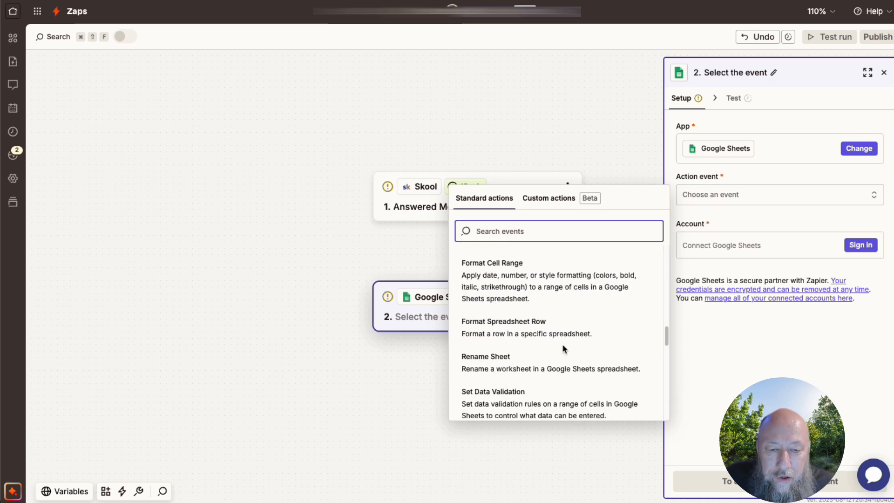
scroll(562, 344, down, 5)
scroll(564, 347, down, 3)
scroll(564, 347, down, 5)
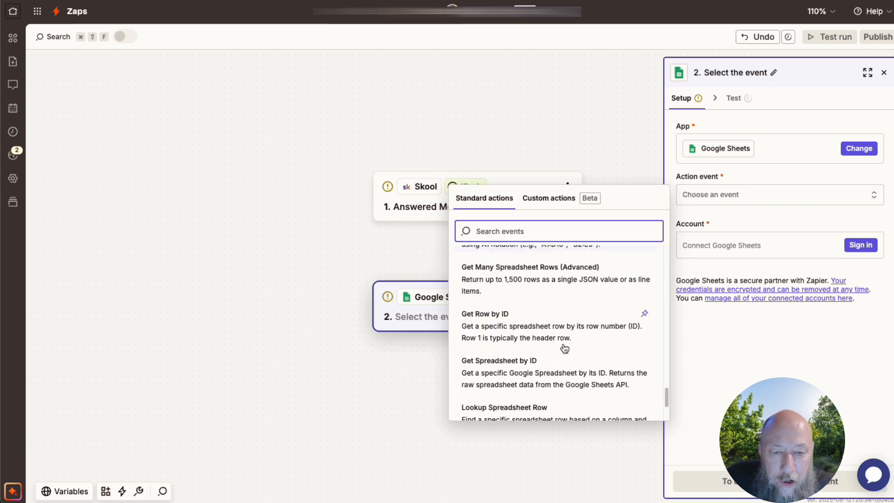
scroll(566, 348, up, 10)
text(crea)
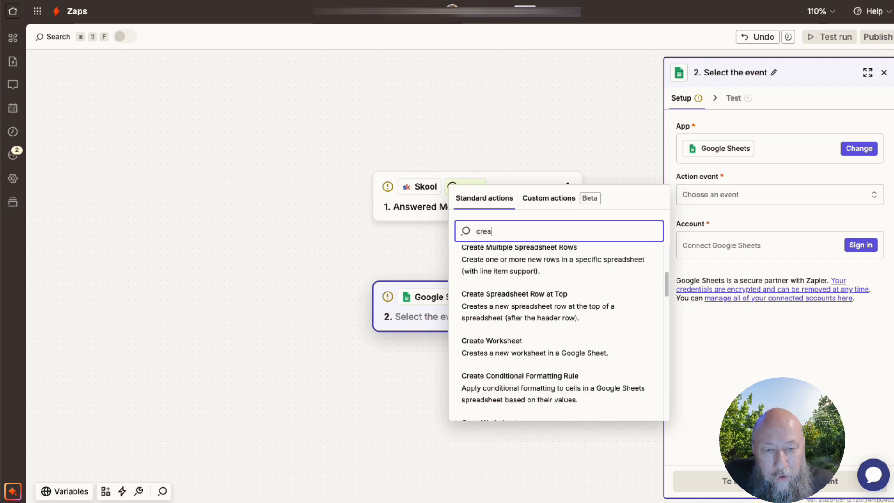
scroll(568, 370, down, 2)
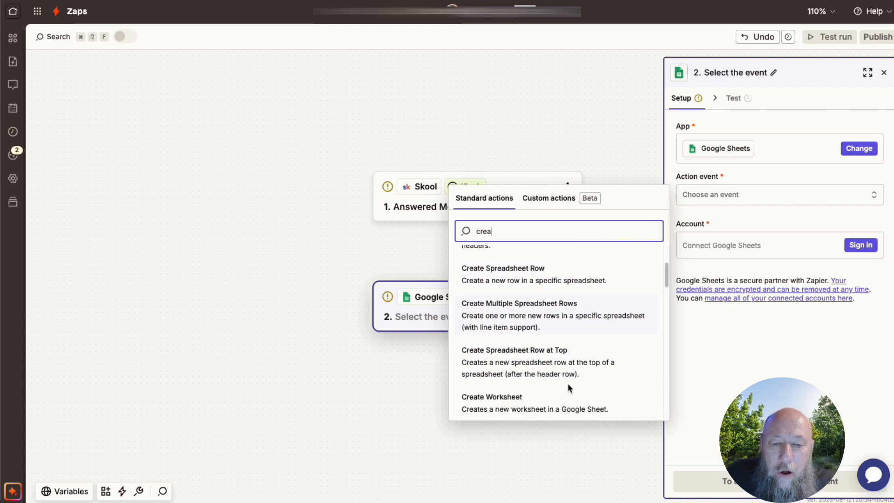
scroll(550, 396, down, 5)
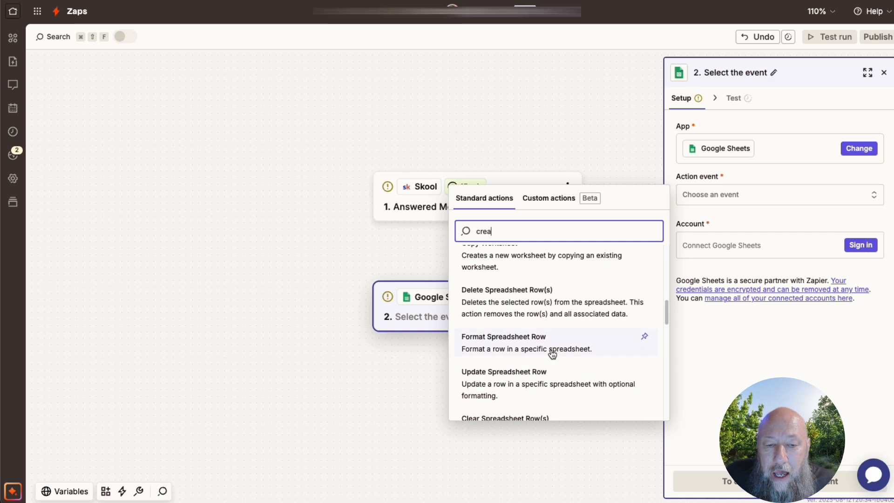